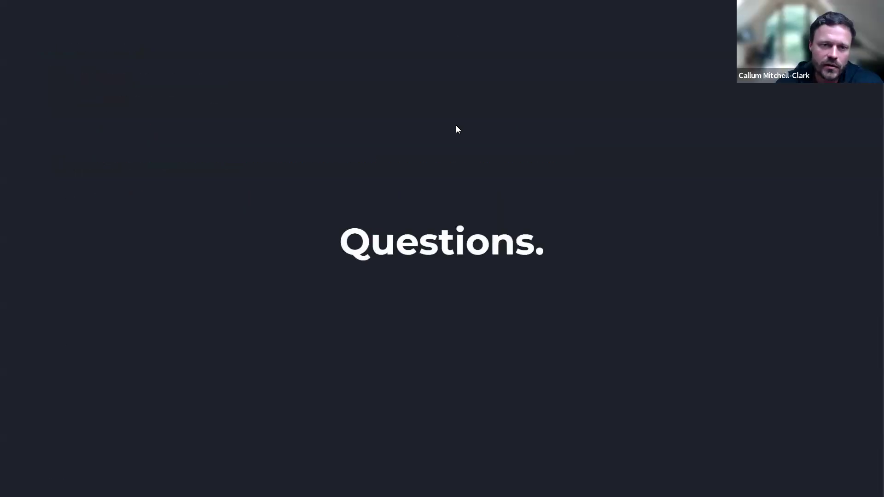
# Step: Exit the slideshow and go to the Alvara Protocol website, alvara.xyz, via a search for alvara
pyautogui.press('Escape')
pyautogui.click(282, 39)
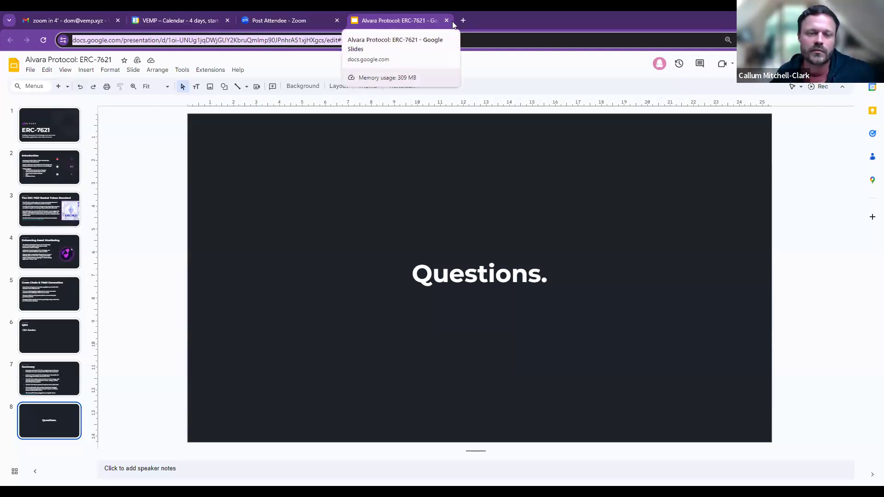
pyautogui.write('alvara')
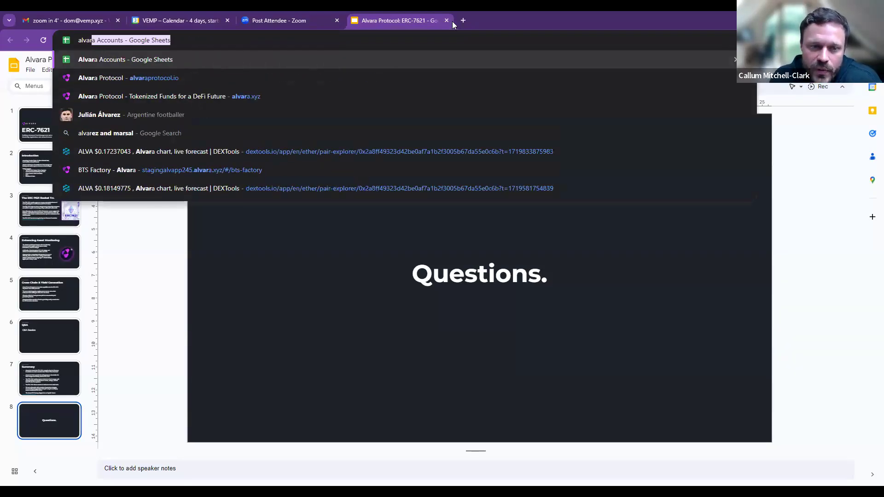
pyautogui.click(219, 97)
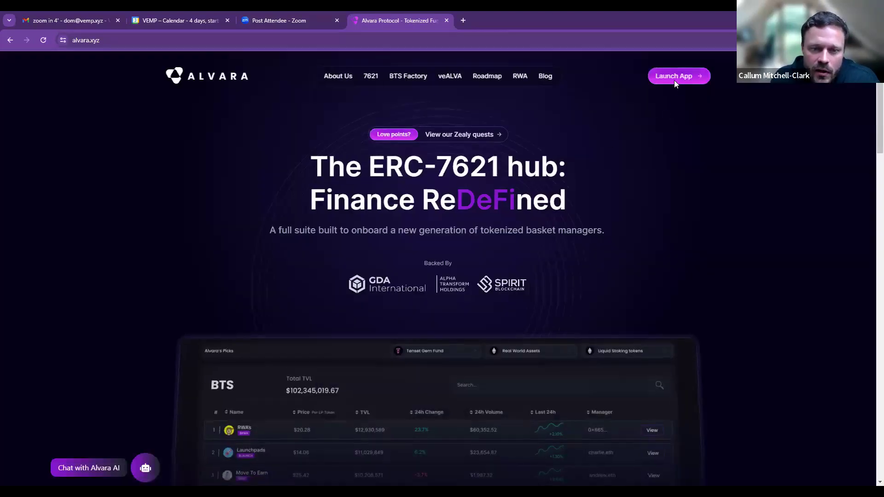
# Step: Launch the Alvara app in a new tab and bring the empty BTS Factory setup form into view
pyautogui.click(675, 78)
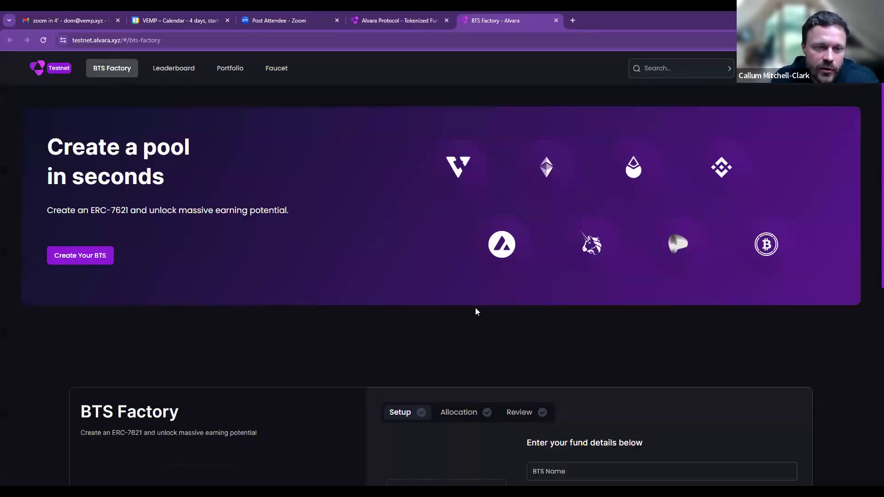
pyautogui.scroll(-3, 476, 311)
pyautogui.scroll(-4, 476, 311)
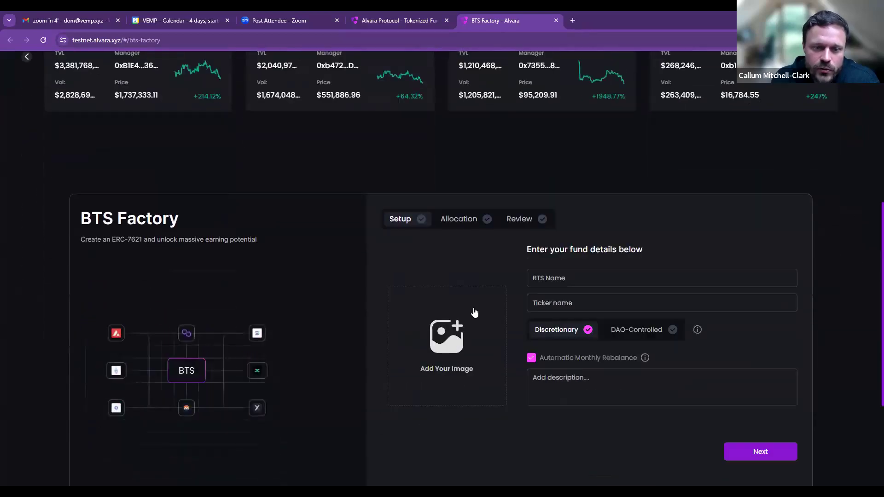
pyautogui.scroll(-1, 475, 312)
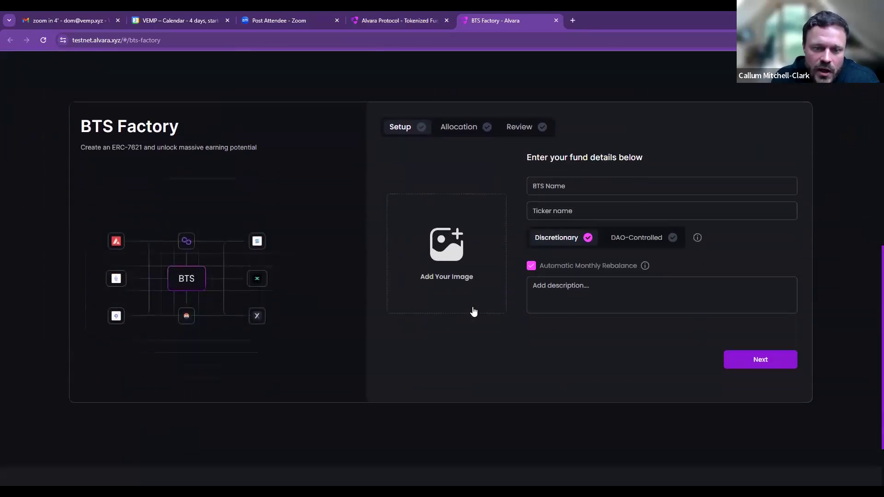
# Step: Name the basket 'BEN Demo' with ticker 'BEN'
pyautogui.click(552, 186)
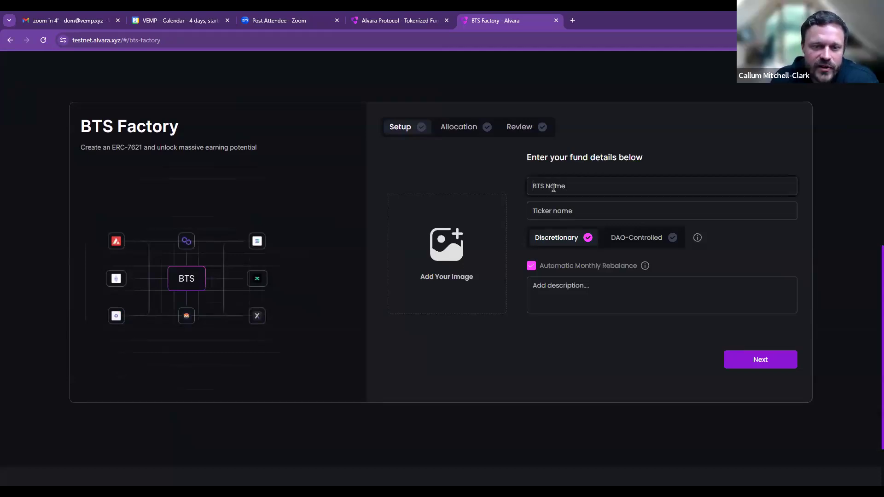
pyautogui.write('BEN Demo')
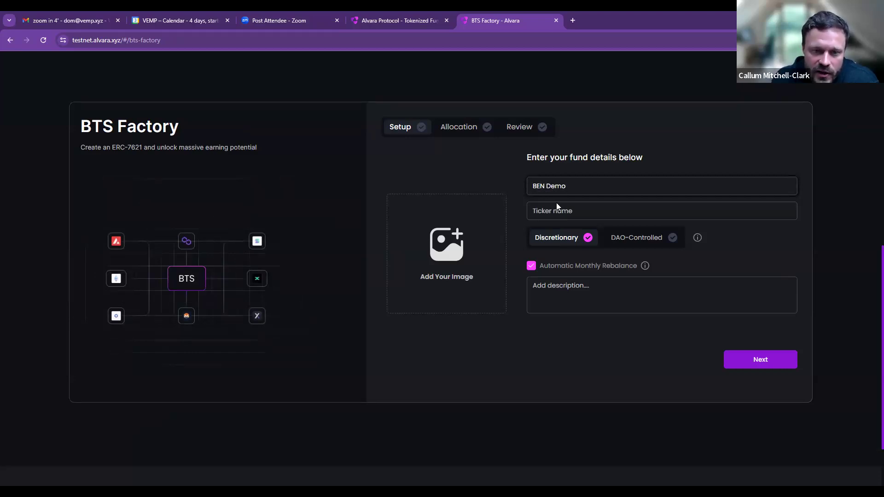
pyautogui.click(557, 211)
pyautogui.write('BEN')
# Step: Upload the woo-yeah GIF as the basket image and enter '.' as the description
pyautogui.click(441, 239)
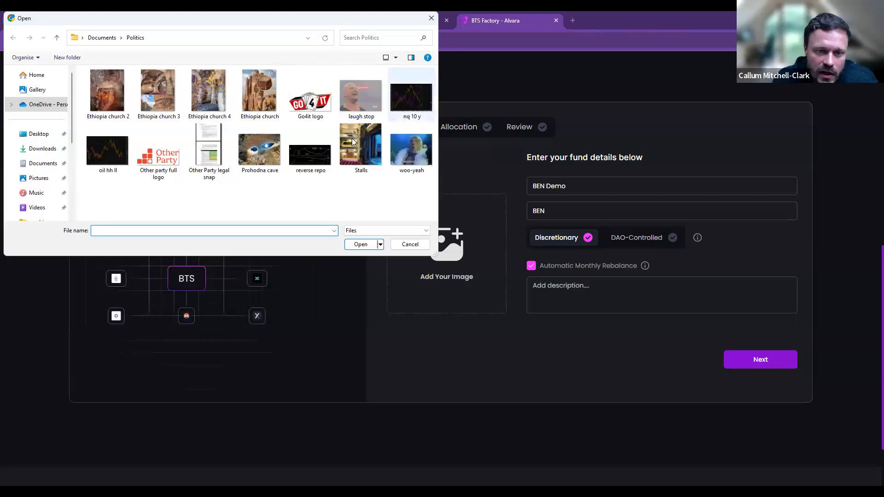
pyautogui.doubleClick(410, 157)
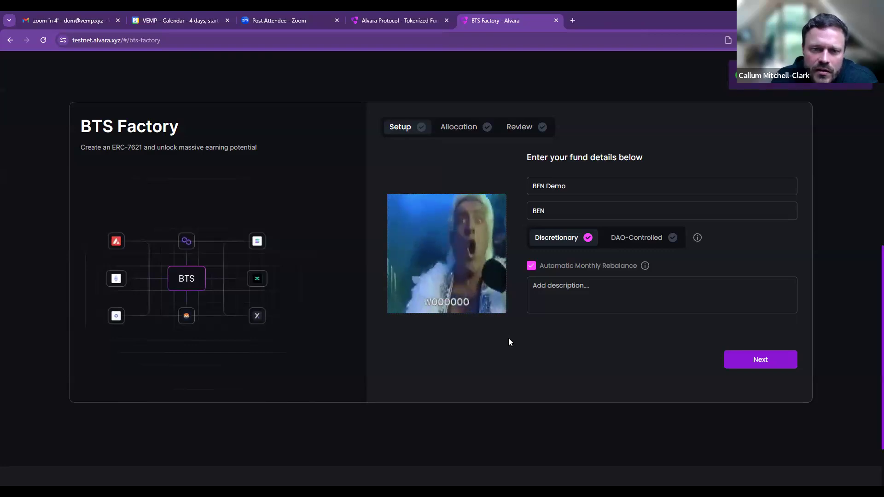
pyautogui.click(547, 286)
pyautogui.write('.')
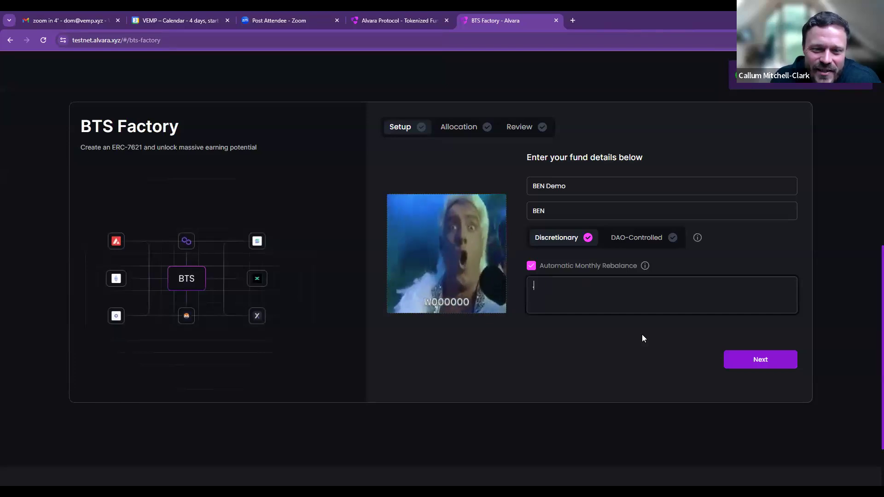
# Step: Add Decentraland MANA, The Sandbox SAND and Axie Infinity AXS to the basket alongside ALVA
pyautogui.click(742, 361)
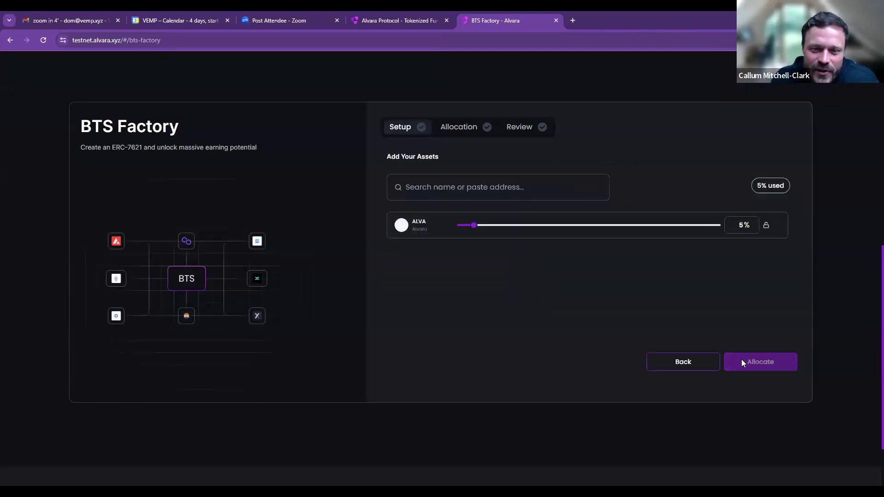
pyautogui.click(492, 188)
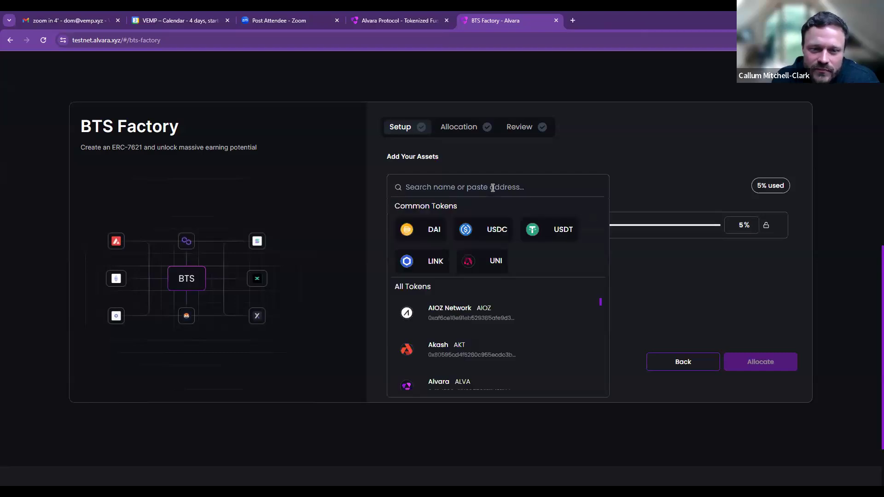
pyautogui.write('mn')
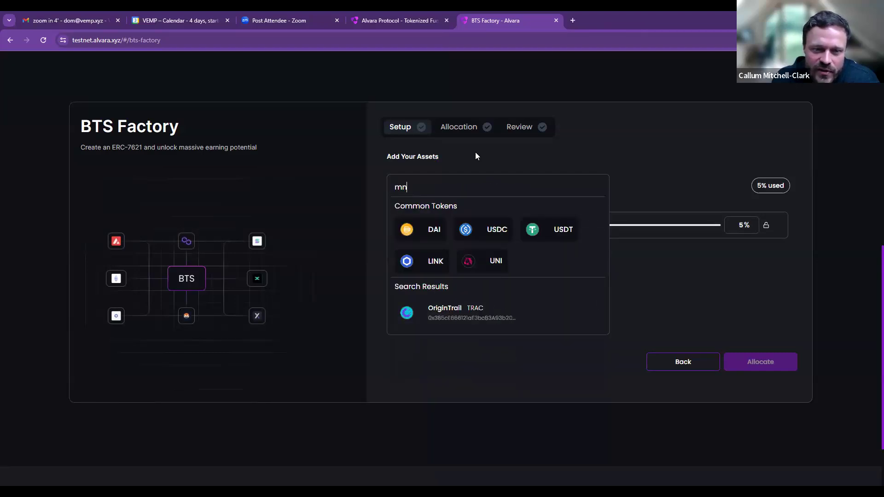
pyautogui.press('BackSpace')
pyautogui.write('a')
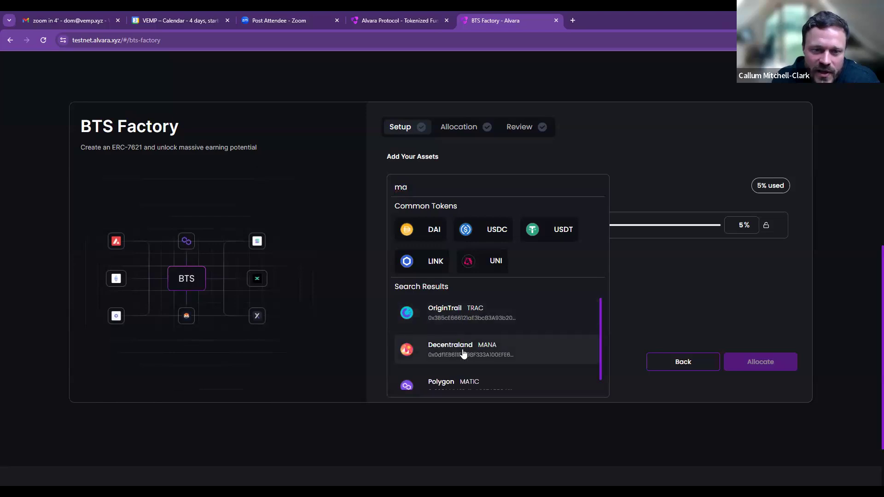
pyautogui.click(463, 351)
pyautogui.click(438, 186)
pyautogui.write('sand')
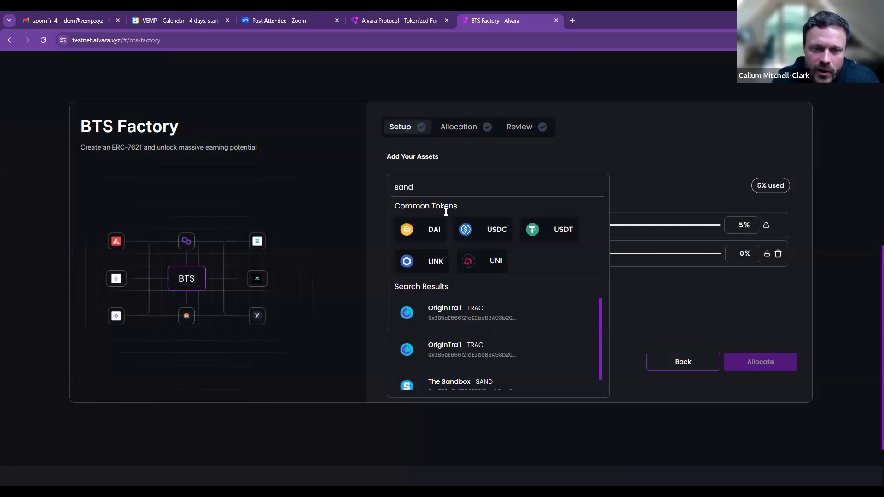
pyautogui.scroll(-1, 475, 364)
pyautogui.click(474, 378)
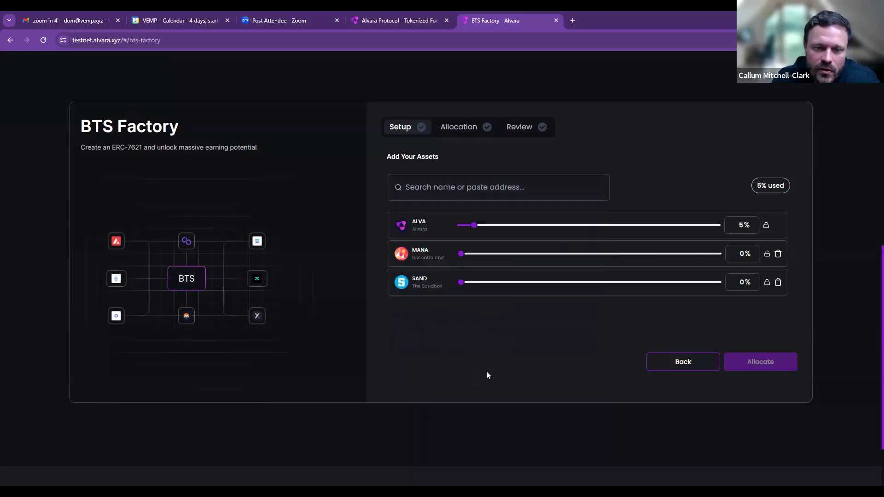
pyautogui.click(459, 187)
pyautogui.write('axs')
pyautogui.click(473, 378)
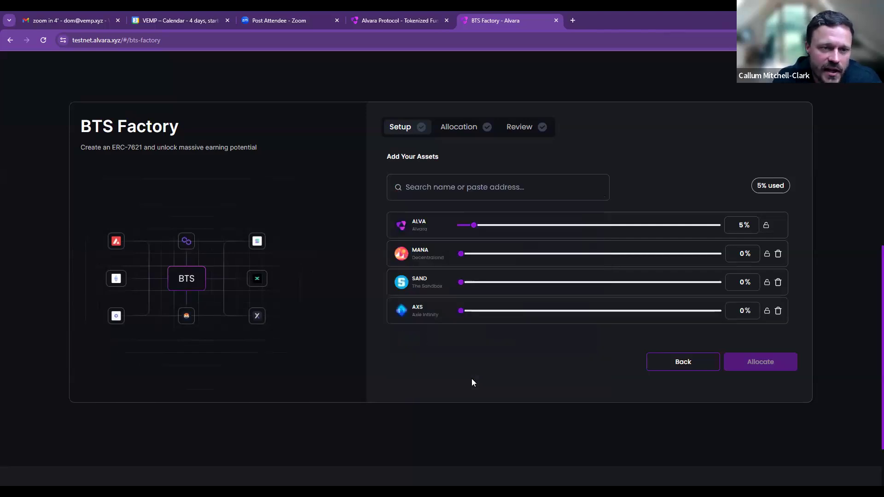
# Step: Weight MANA 30%, SAND 30% and AXS 35%, leaving ALVA at 5%, and allocate
pyautogui.click(741, 252)
pyautogui.write('30')
pyautogui.click(739, 283)
pyautogui.write('30')
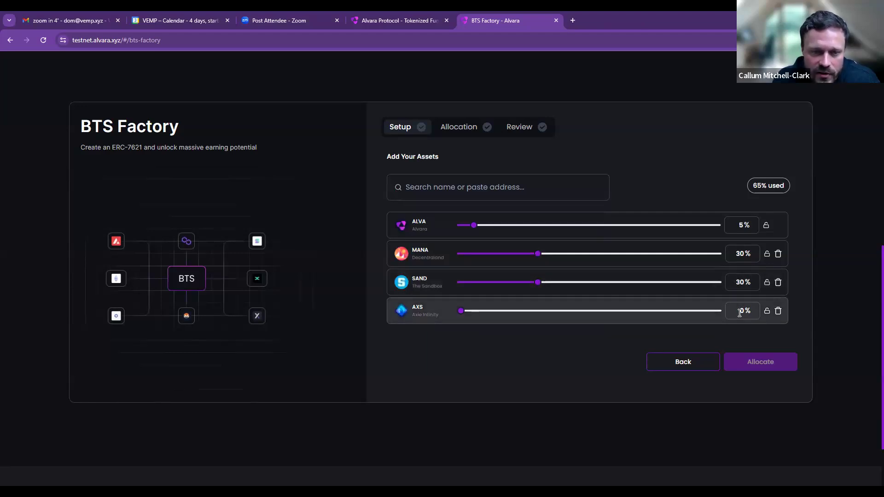
pyautogui.click(739, 311)
pyautogui.write('35')
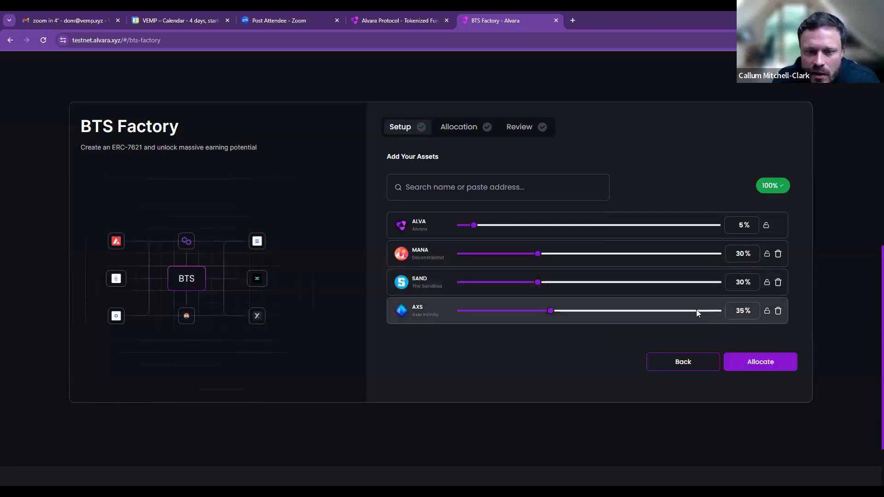
pyautogui.click(741, 366)
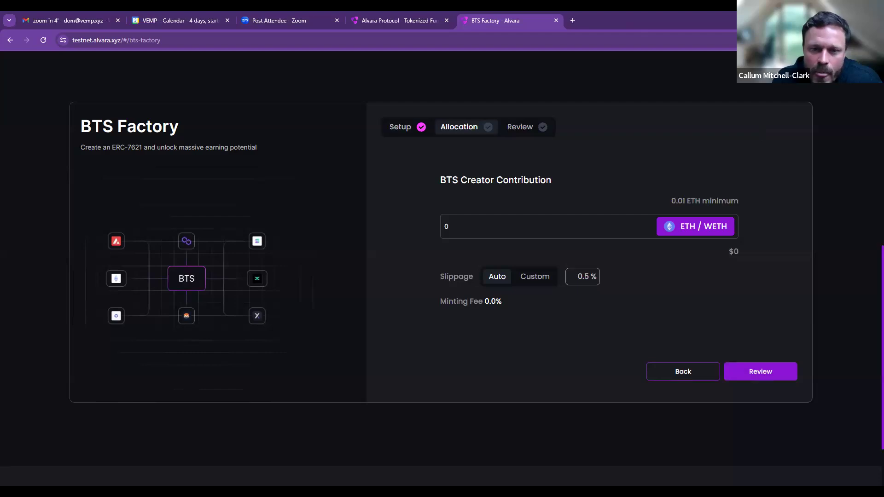
# Step: Switch the crypto wallet to the Sepolia test network
pyautogui.click(788, 40)
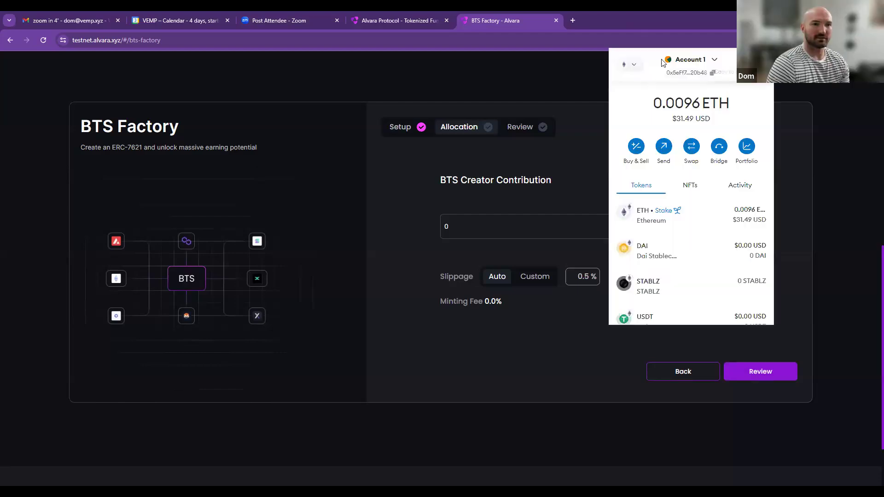
pyautogui.click(626, 57)
pyautogui.scroll(-2, 682, 207)
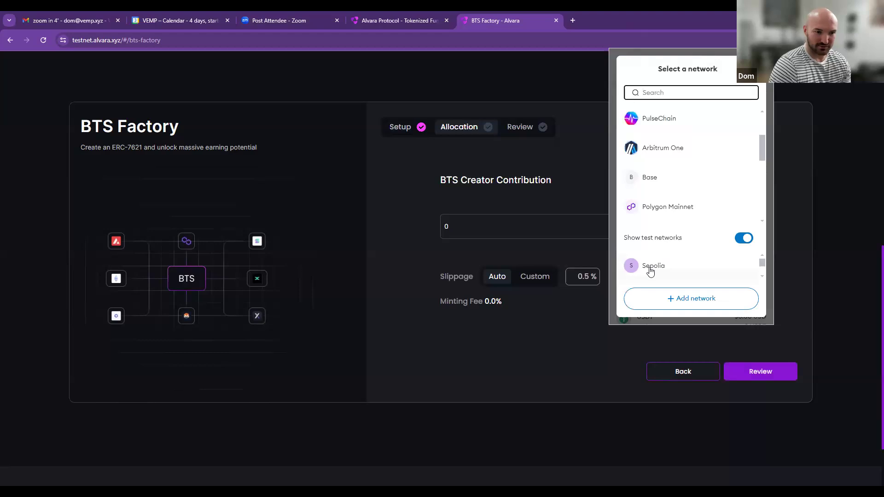
pyautogui.click(651, 267)
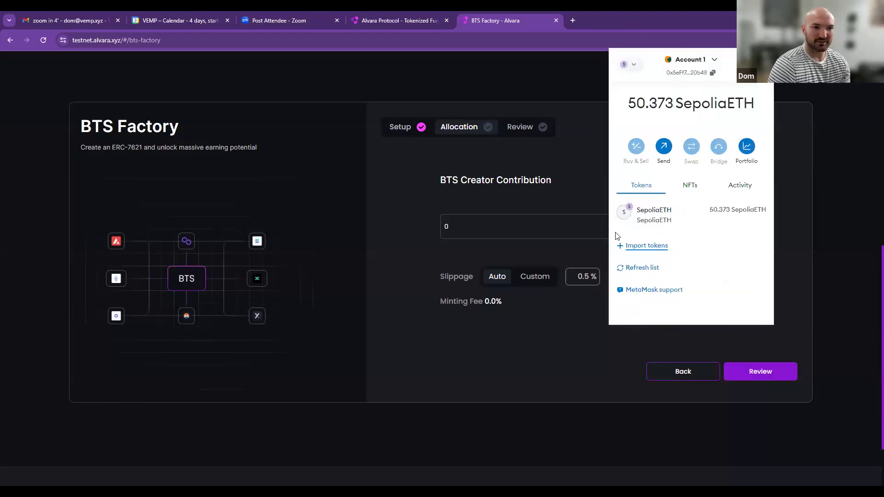
pyautogui.click(670, 410)
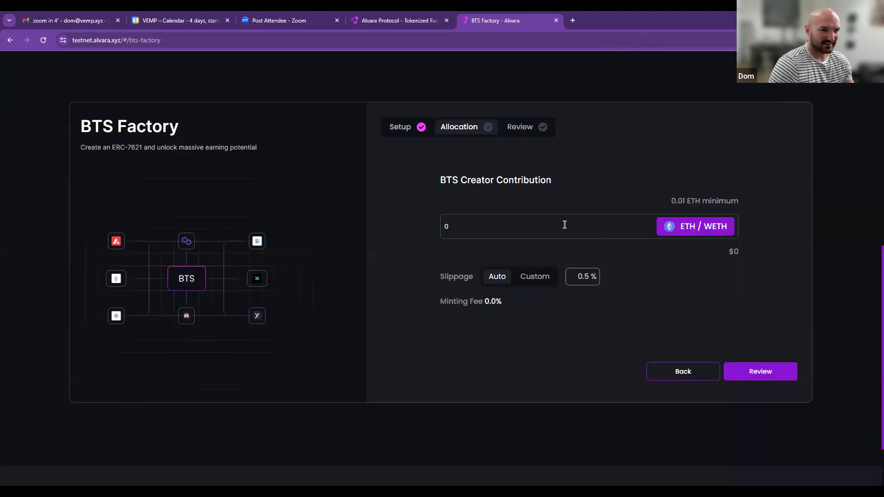
# Step: Set the creator contribution to 1 ETH, review the basket, and mint BEN Demo
pyautogui.click(560, 230)
pyautogui.doubleClick(454, 227)
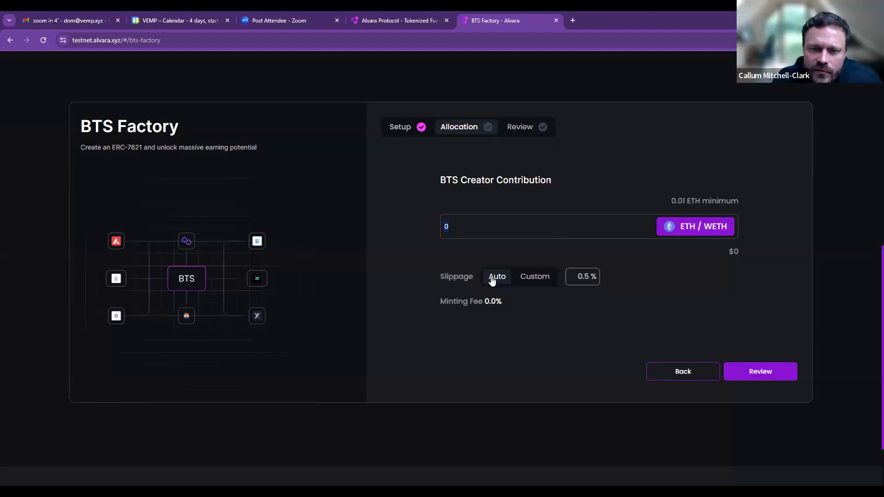
pyautogui.write('1')
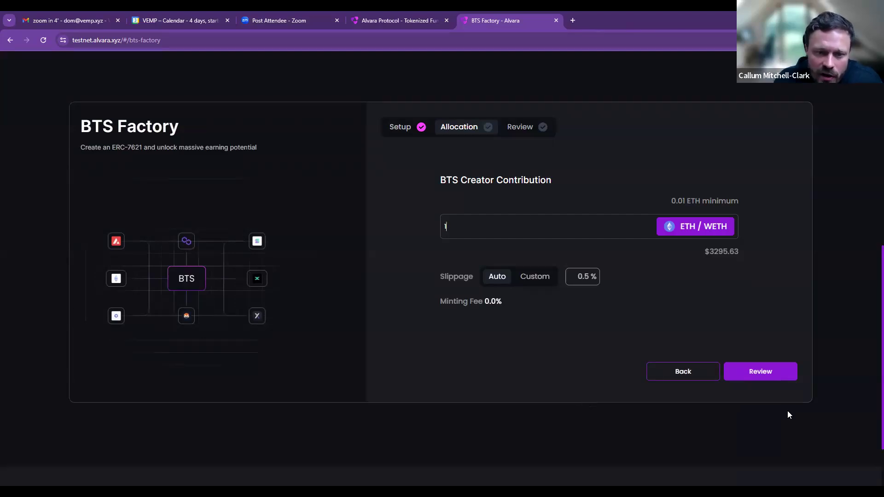
pyautogui.click(753, 373)
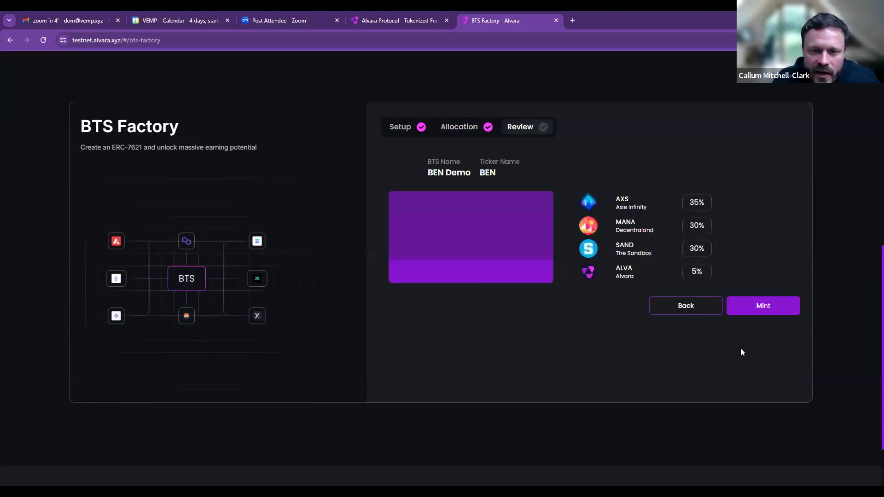
pyautogui.click(743, 299)
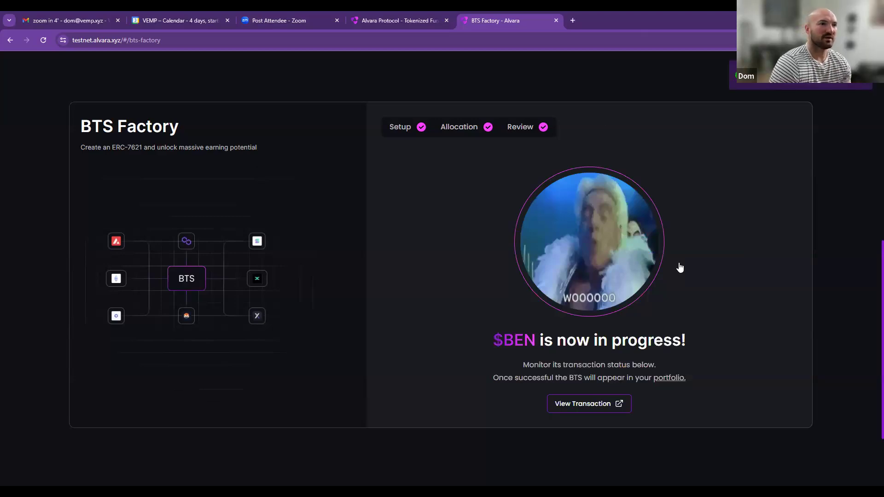
# Step: Open the pending minting transaction on Sepolia Etherscan
pyautogui.click(588, 404)
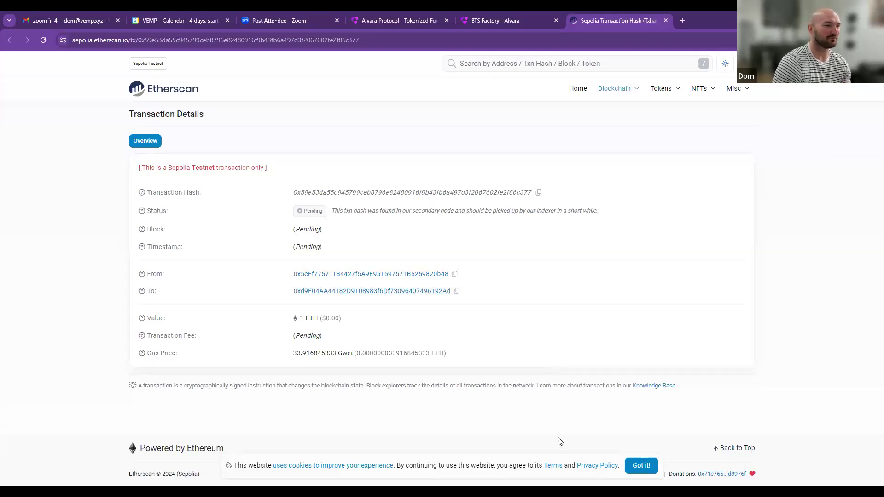
# Step: Reload the Etherscan transaction until it shows Success, check its token transfers, then return to BTS Factory
pyautogui.click(44, 41)
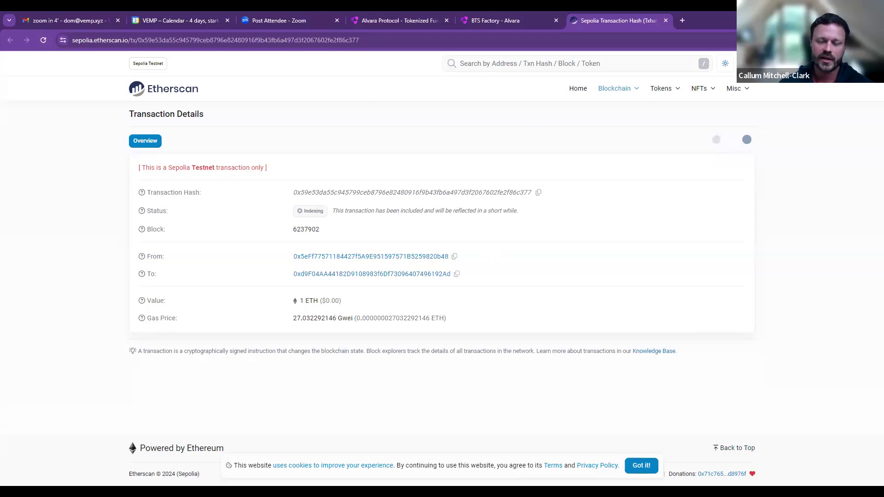
pyautogui.click(42, 41)
pyautogui.scroll(-2, 522, 341)
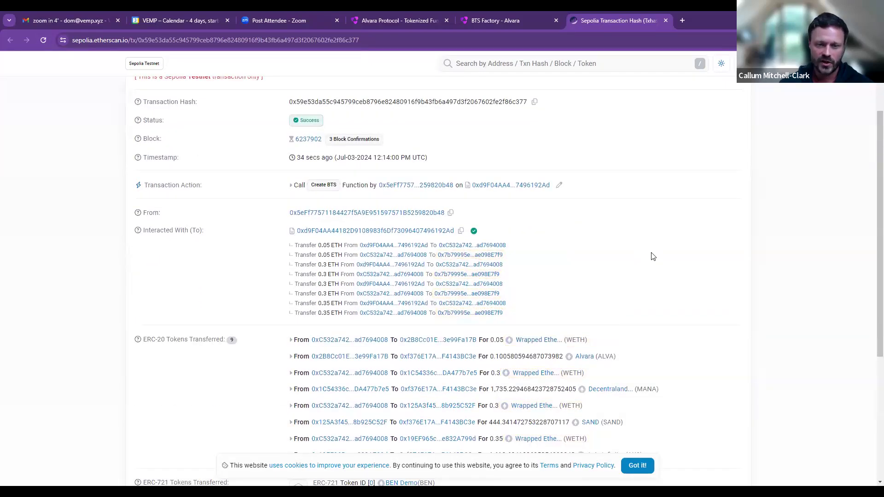
pyautogui.scroll(-1, 209, 257)
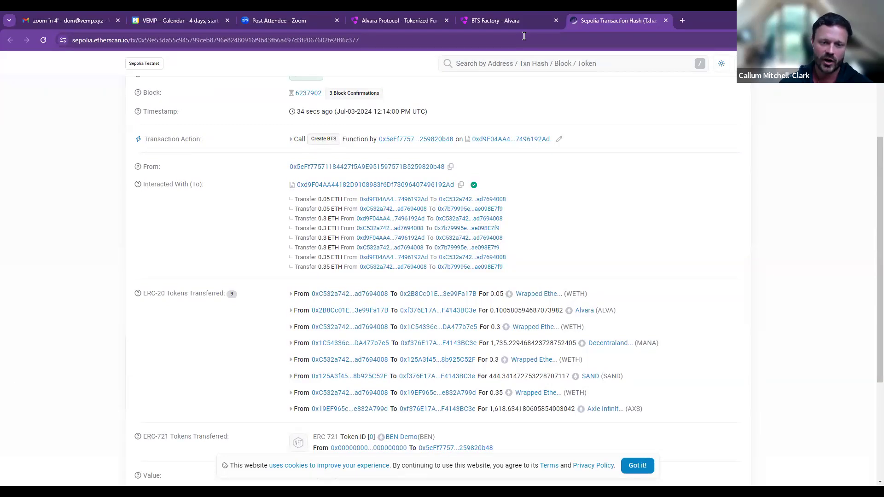
pyautogui.click(504, 22)
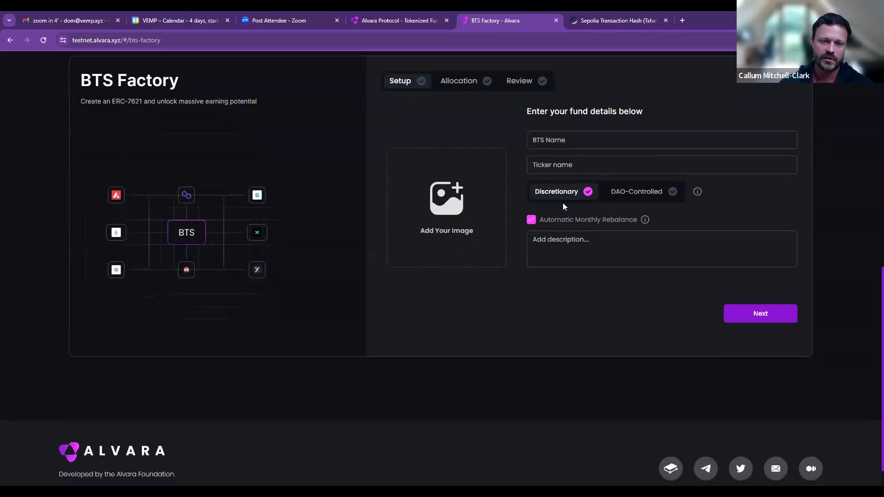
# Step: Open the top-ranked Kornemi6 BTS from the leaderboard, then return to the Etherscan transaction
pyautogui.scroll(5, 562, 203)
pyautogui.scroll(5, 563, 202)
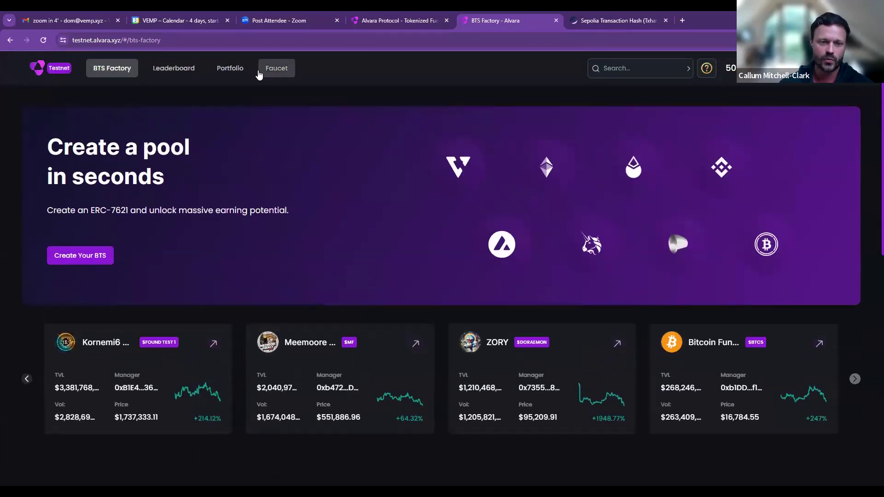
pyautogui.click(175, 69)
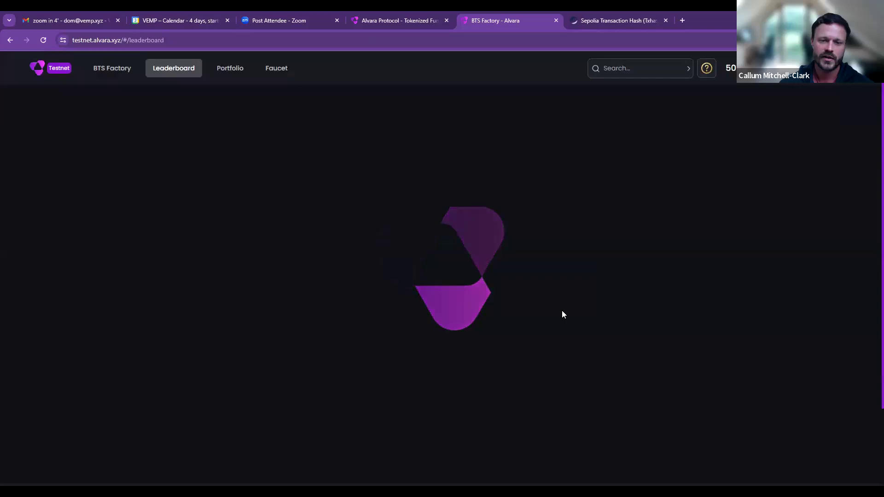
pyautogui.scroll(-1, 541, 336)
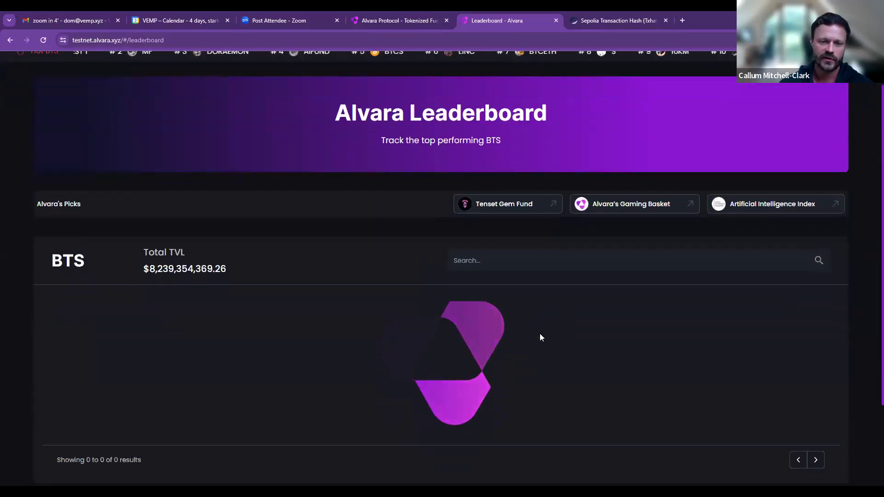
pyautogui.scroll(-4, 539, 336)
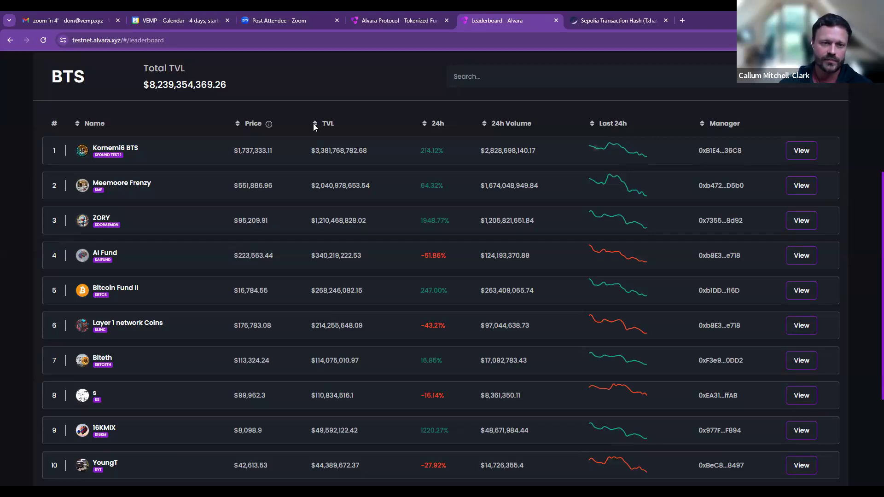
pyautogui.click(799, 150)
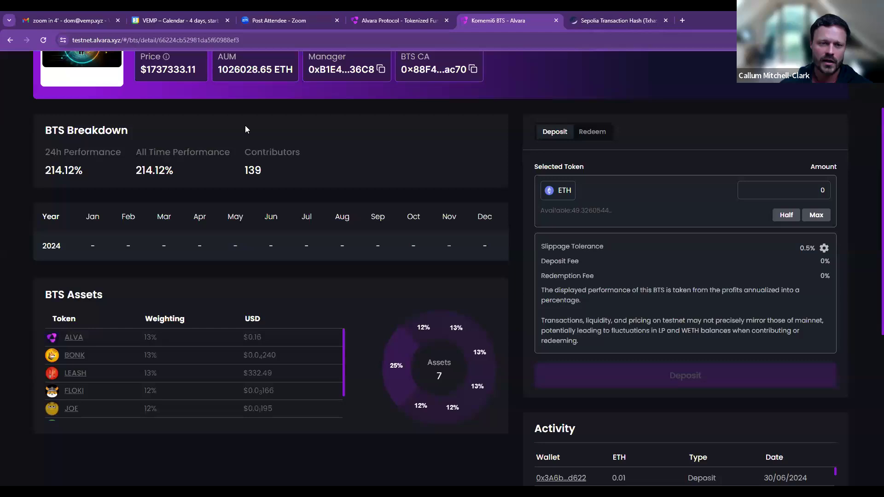
pyautogui.click(604, 22)
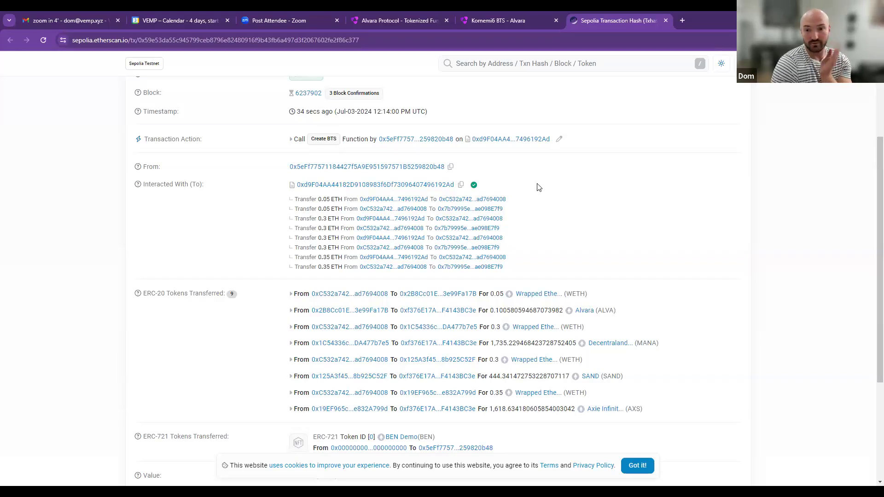
# Step: Open the BEN Demo (BEN) ERC-721 token page from the transaction's transferred tokens
pyautogui.scroll(1, 530, 285)
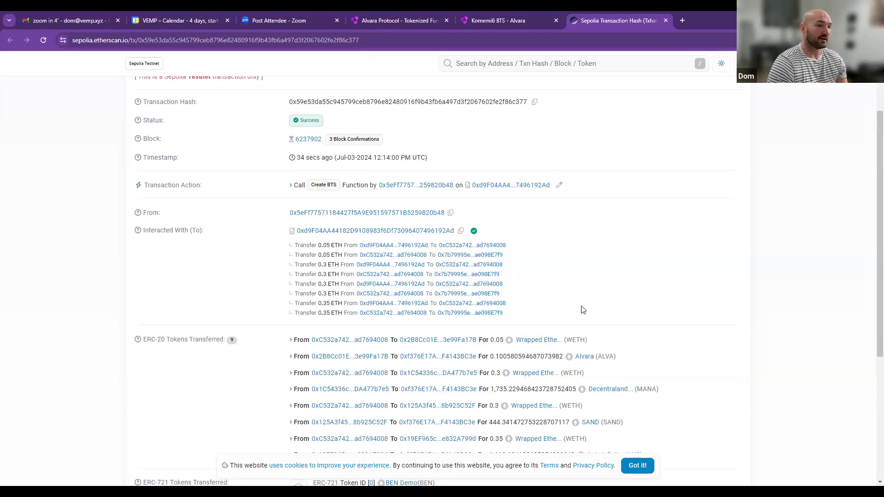
pyautogui.scroll(-1, 635, 252)
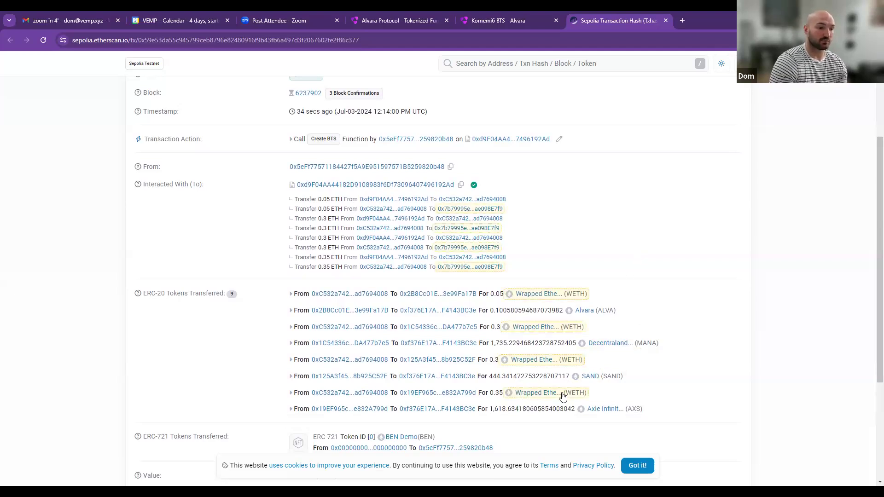
pyautogui.click(394, 439)
pyautogui.scroll(-1, 428, 336)
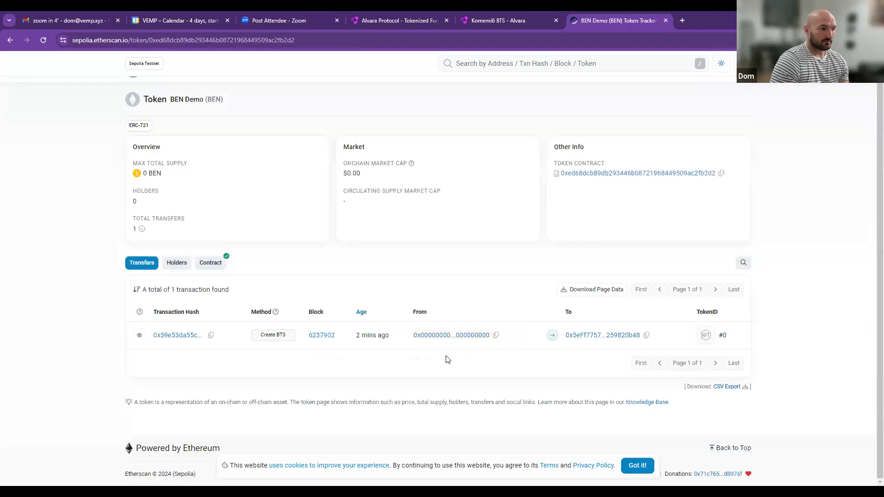
# Step: Return to the minting transaction and open the BEN-LP token page, highlighting its 1,000 supply
pyautogui.click(181, 336)
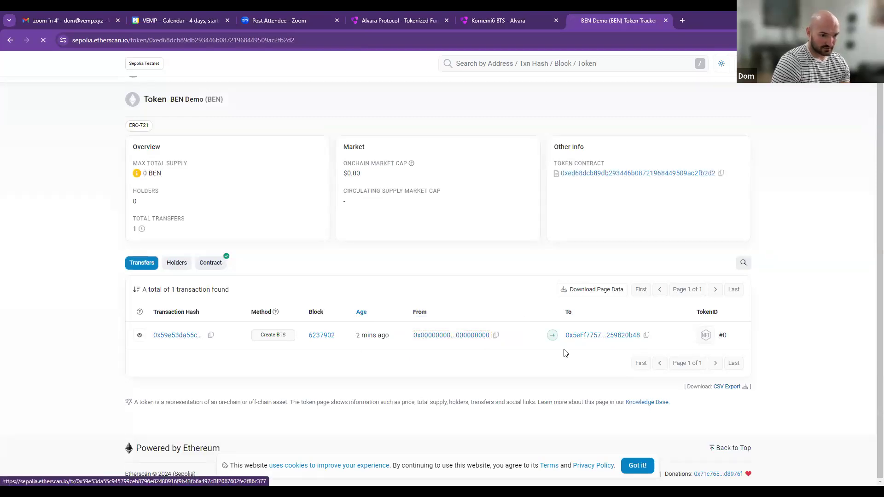
pyautogui.click(529, 310)
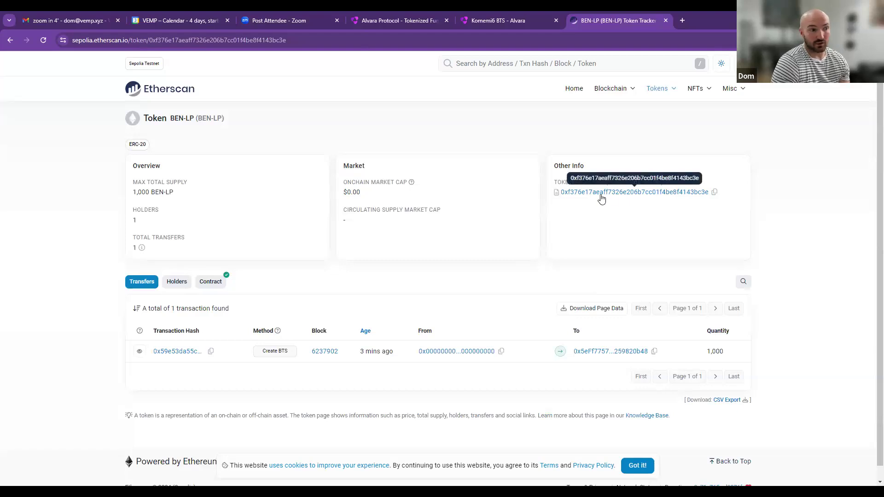
pyautogui.doubleClick(715, 351)
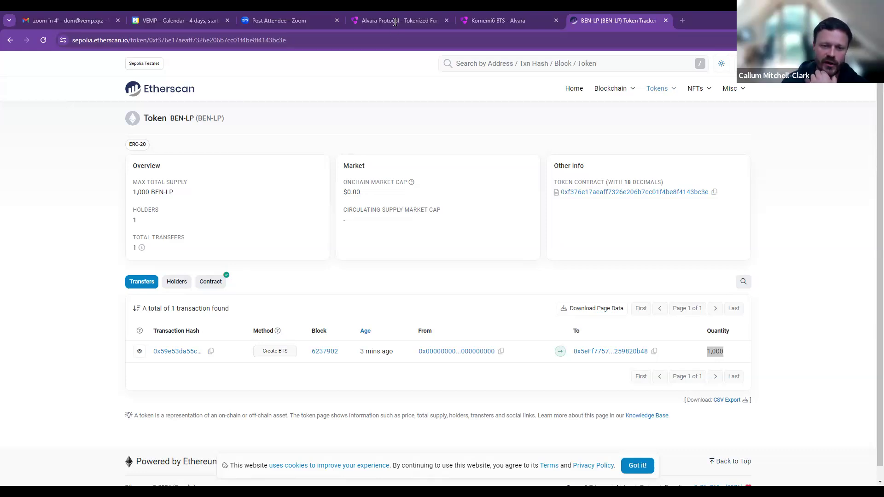
pyautogui.hotkey('ctrl', 'pageup')
pyautogui.scroll(1, 414, 203)
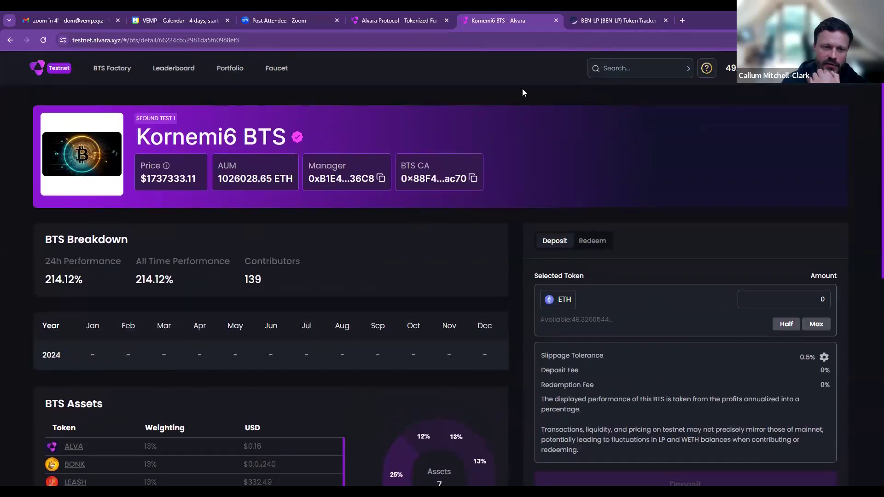
pyautogui.click(173, 69)
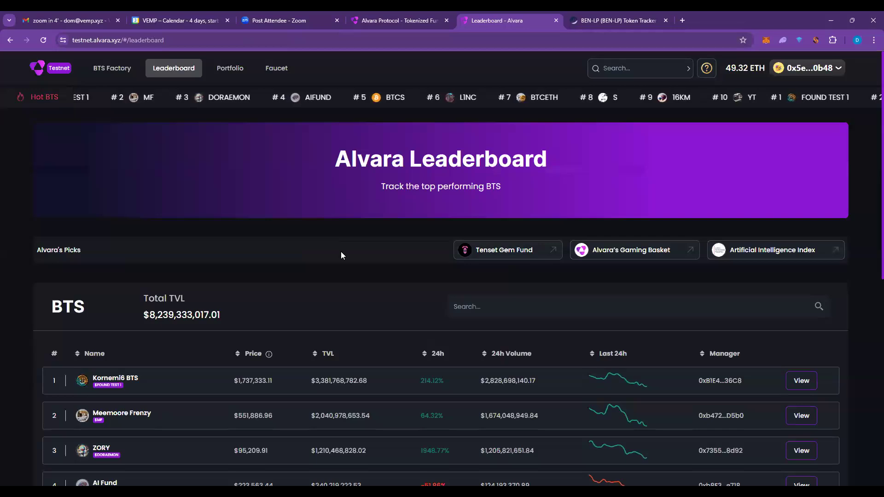
pyautogui.scroll(-4, 342, 261)
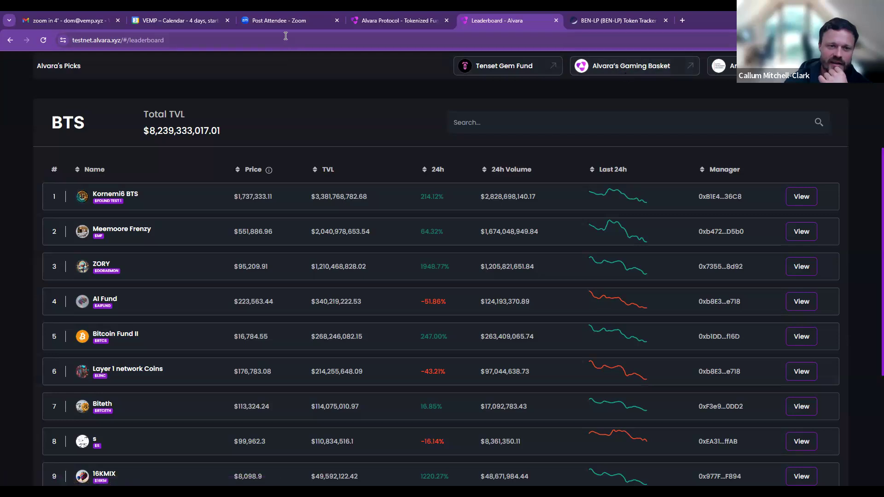
pyautogui.moveTo(285, 21)
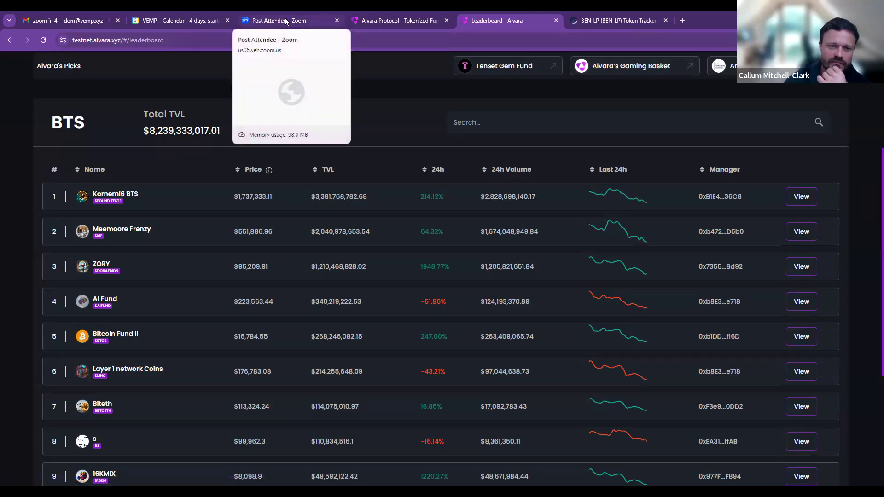